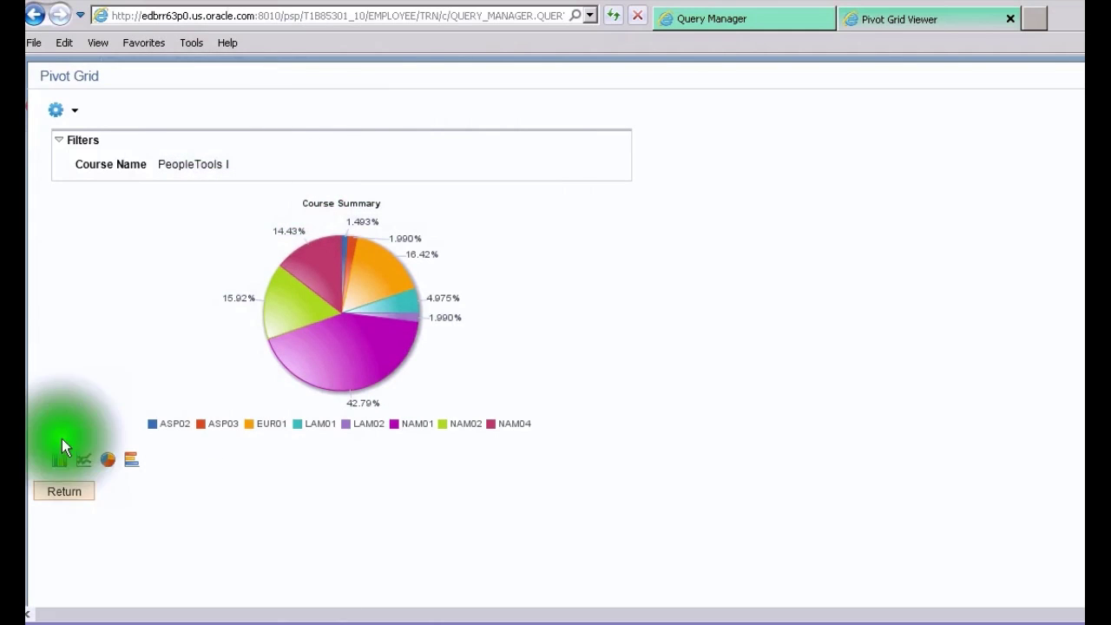
Step: Show the course summary as a horizontal bar chart, then view the attendee query results
click(61, 466)
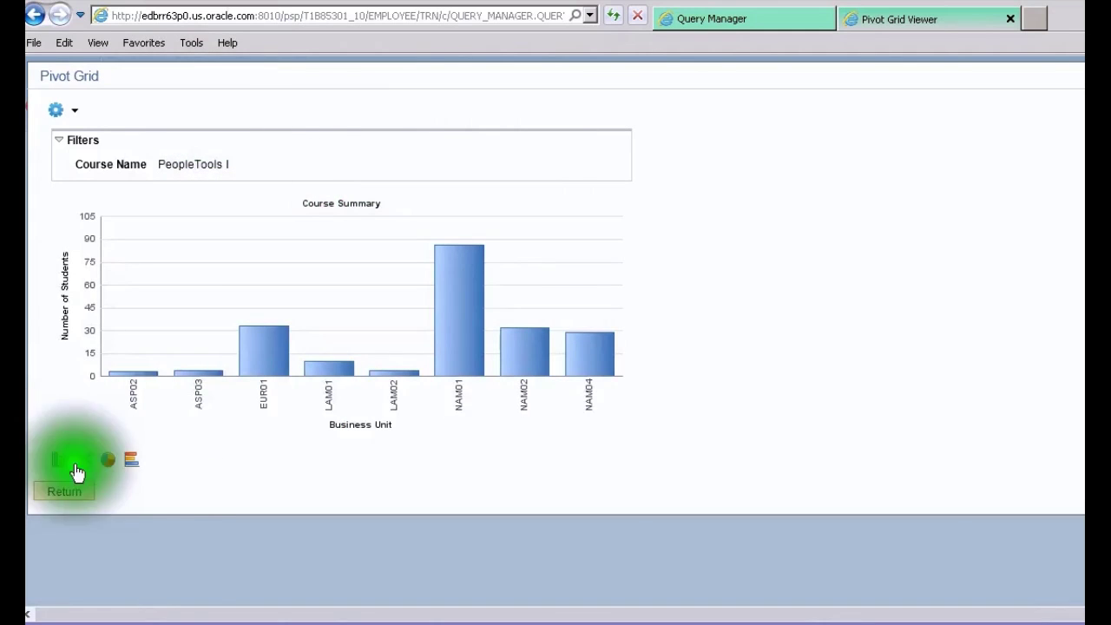
click(118, 470)
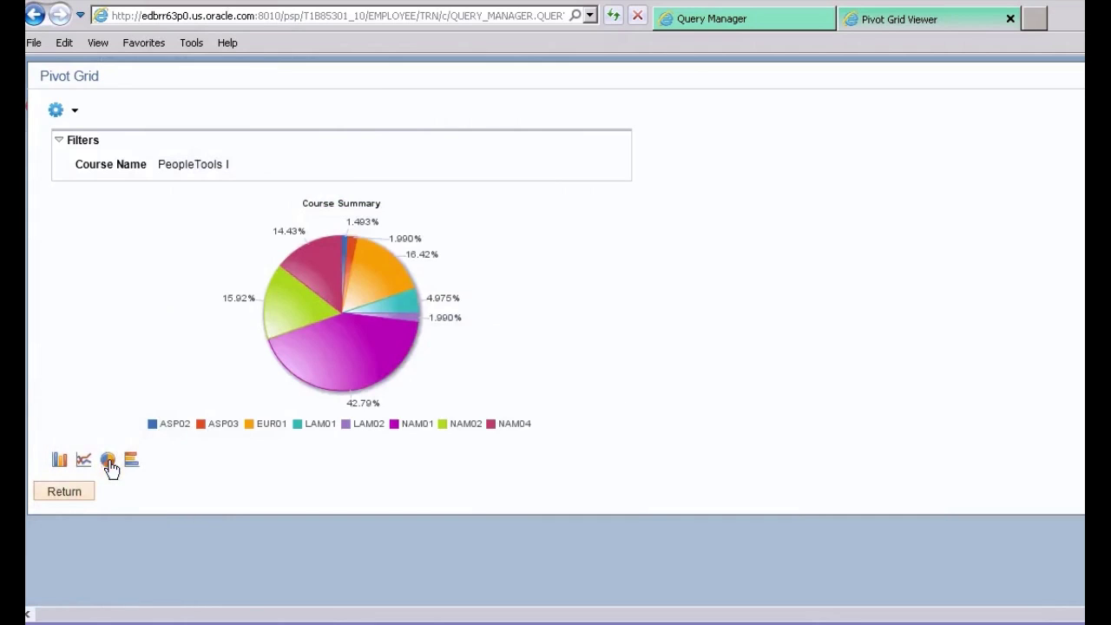
mouse_move(406, 279)
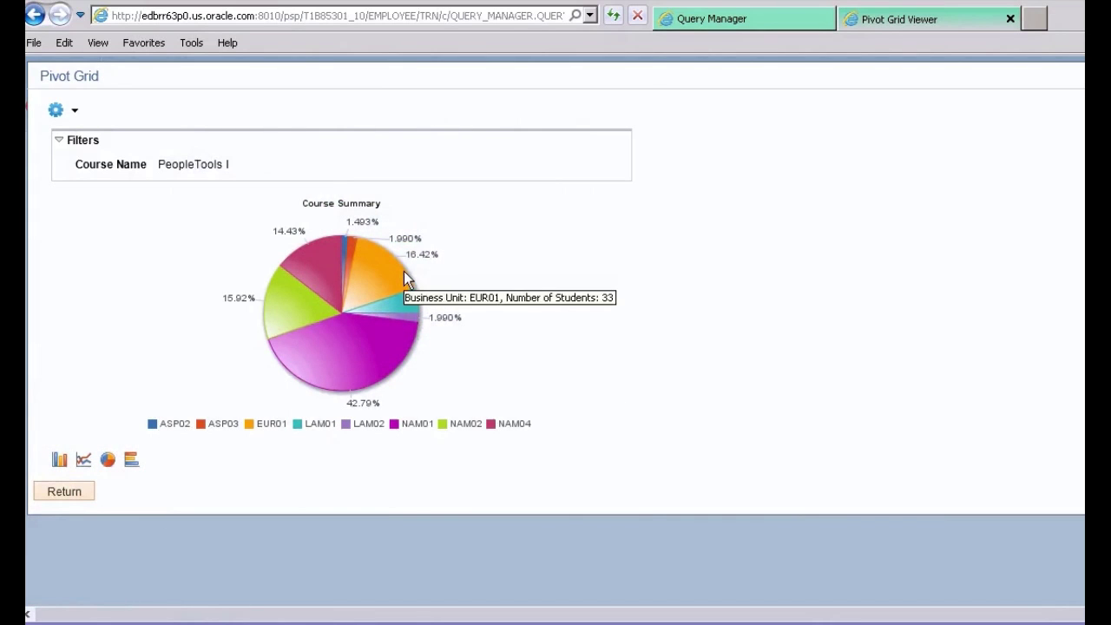
click(760, 25)
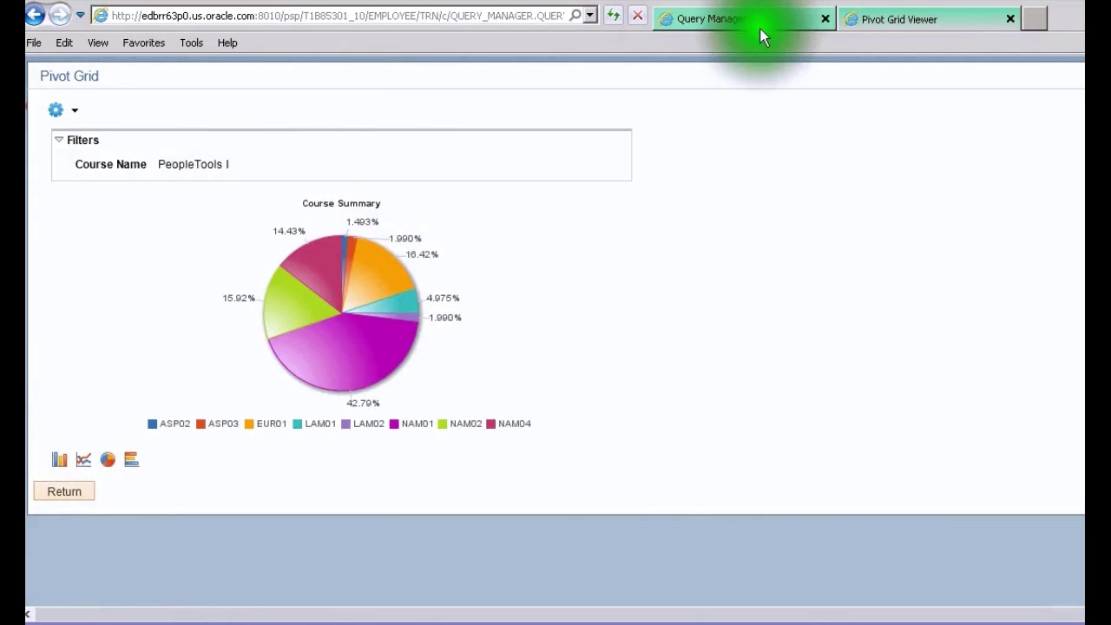
click(578, 341)
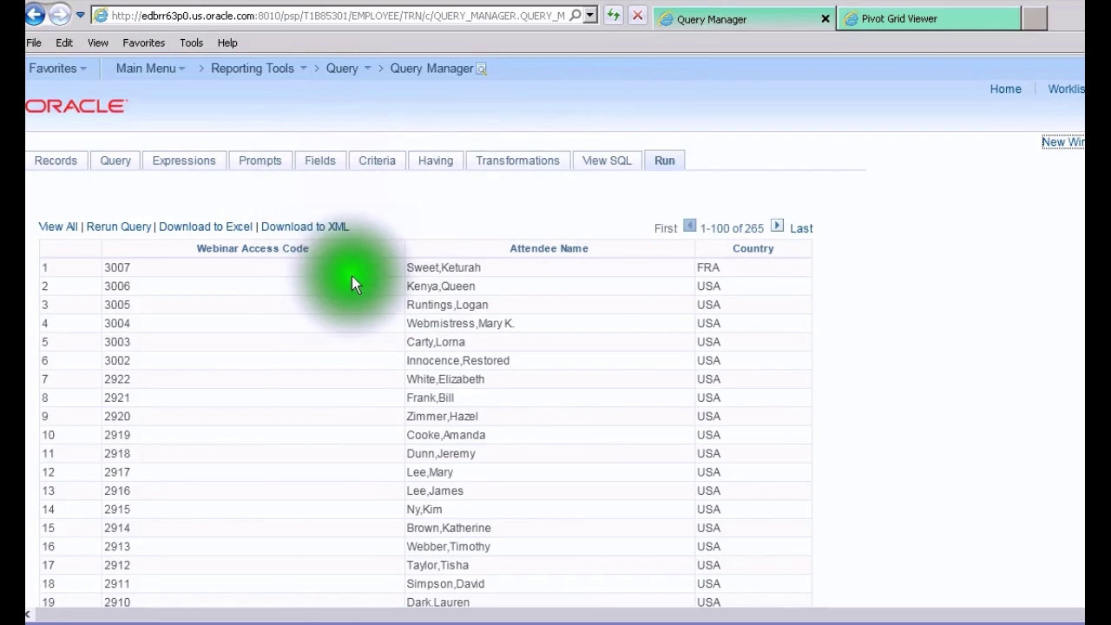
Step: Remove Student Name, count Student IDs per country, and rerun the query (USA 185)
click(319, 164)
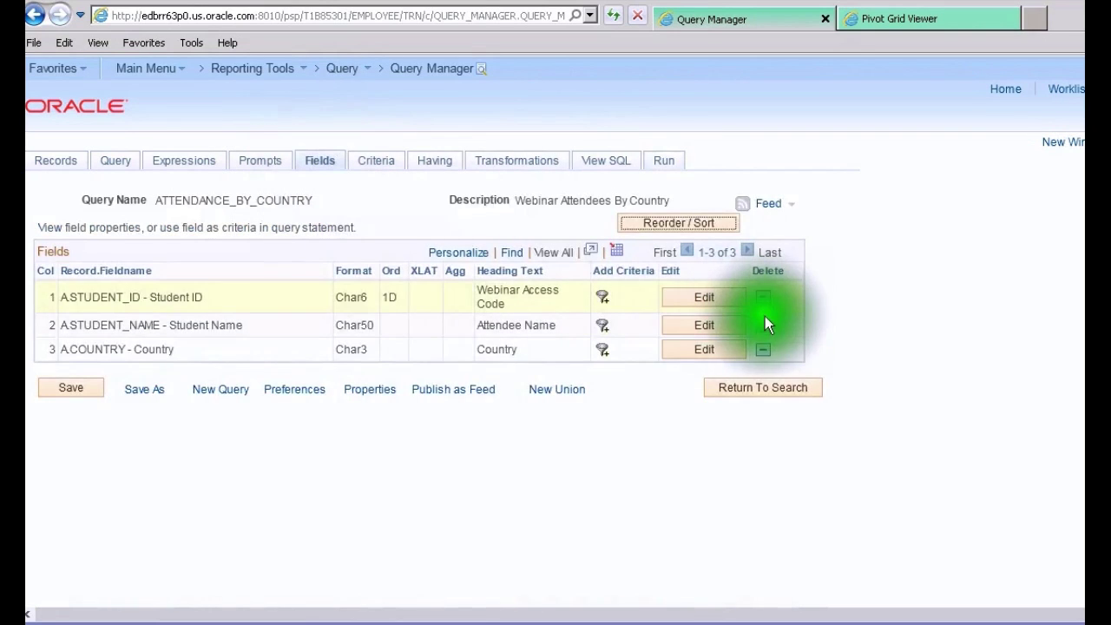
click(764, 327)
click(715, 301)
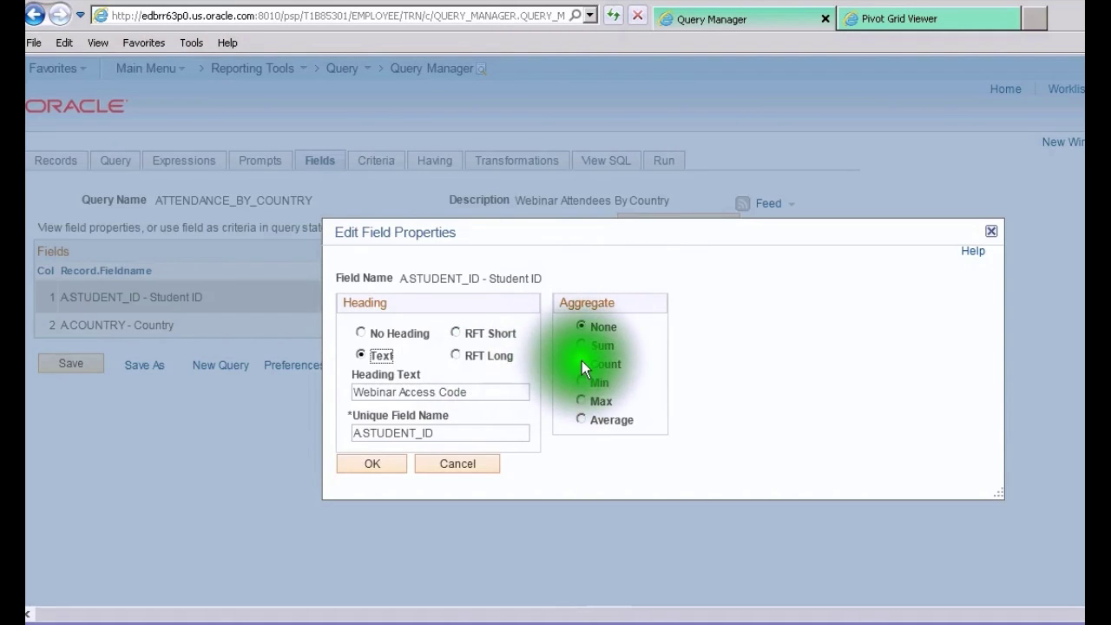
click(582, 363)
click(368, 472)
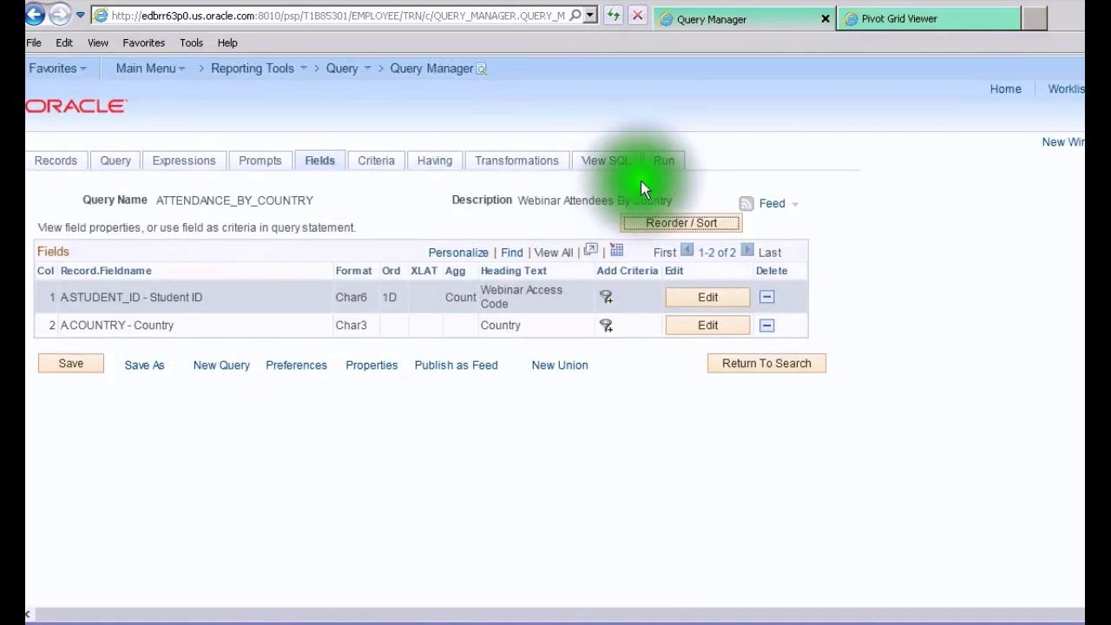
click(664, 162)
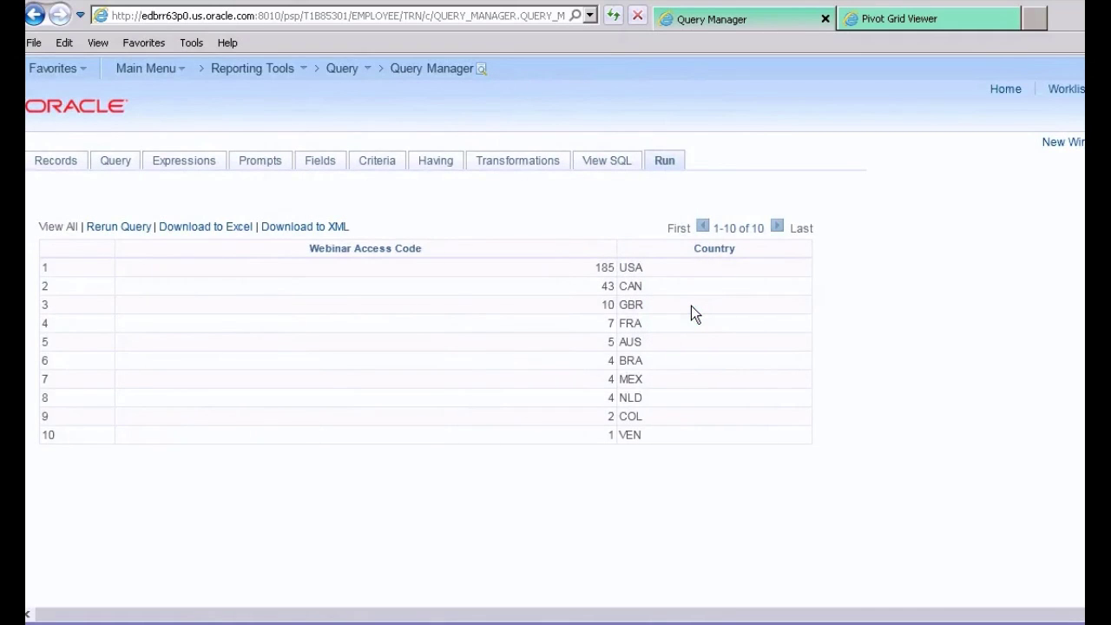
click(287, 227)
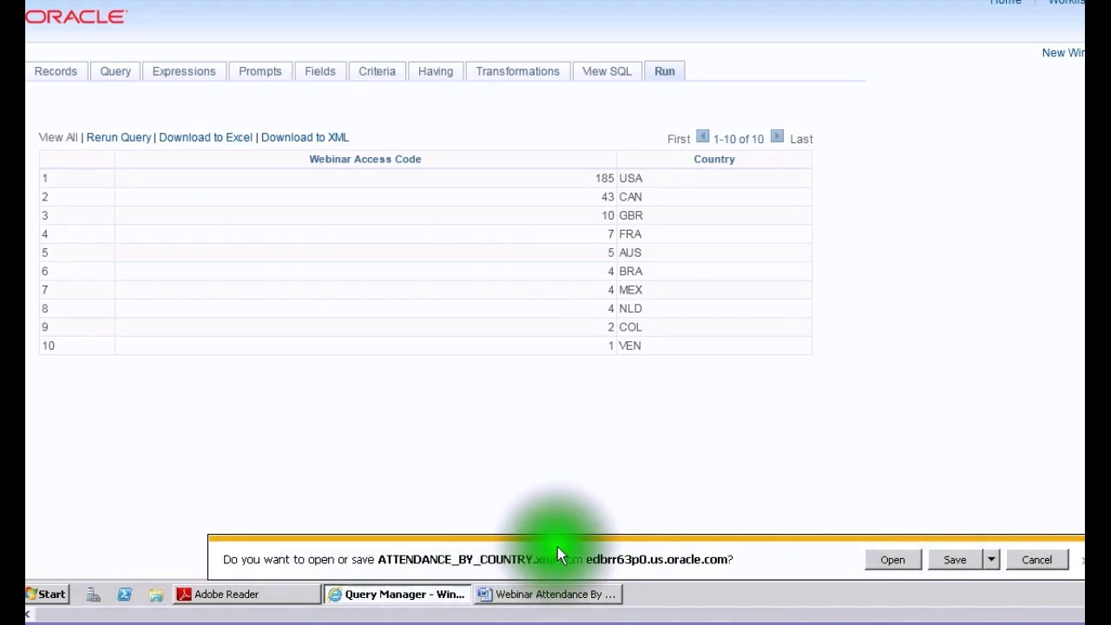
Step: Save and view the ATTENDANCE_BY_COUNTRY XML file, then return to the Word template
click(955, 560)
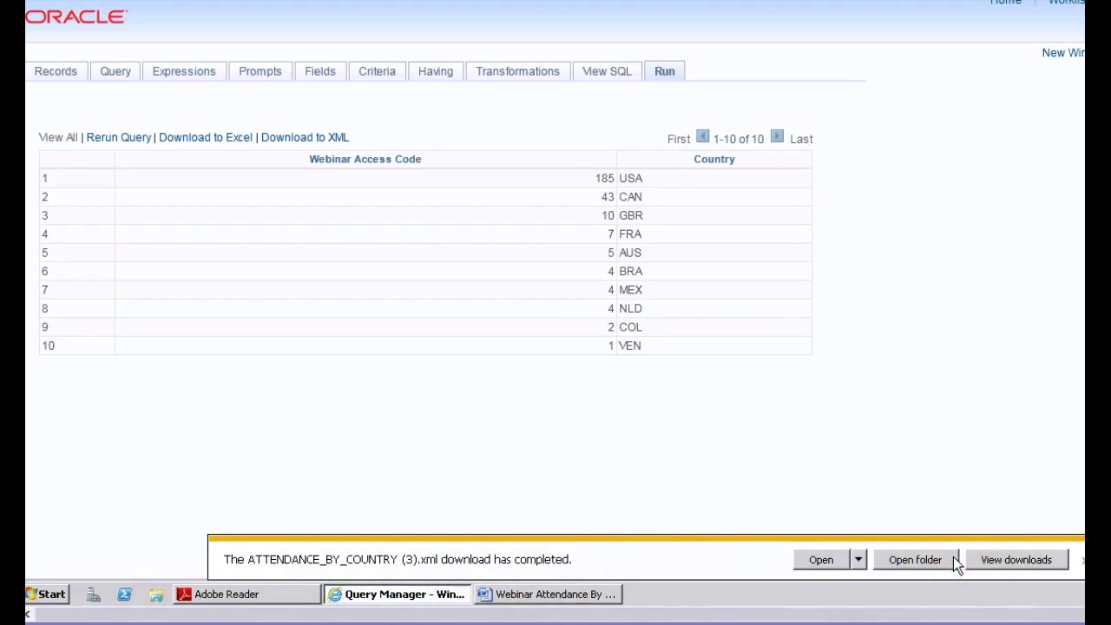
click(889, 565)
mouse_move(547, 594)
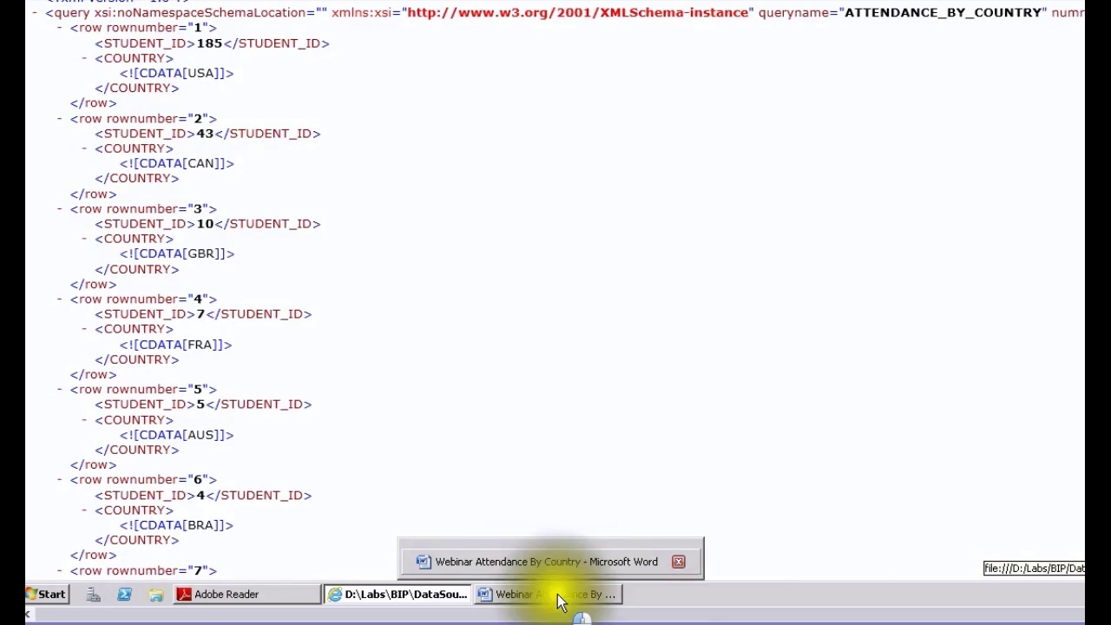
click(560, 596)
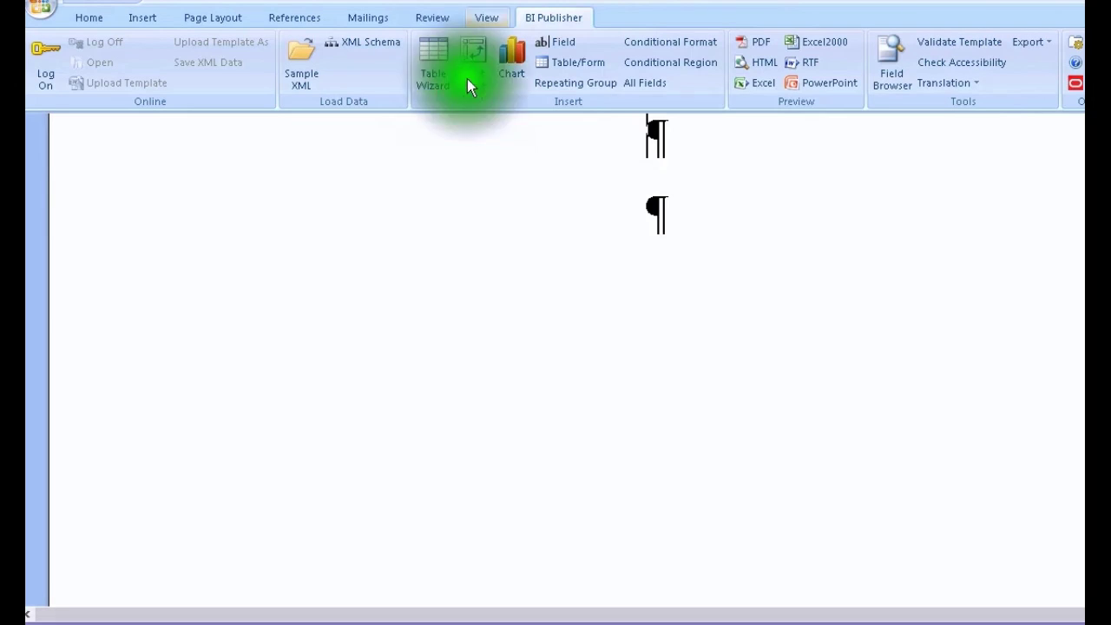
Step: Load ATTENDANCE_BY_COUNTRY as the template's BI Publisher sample XML and confirm
click(292, 61)
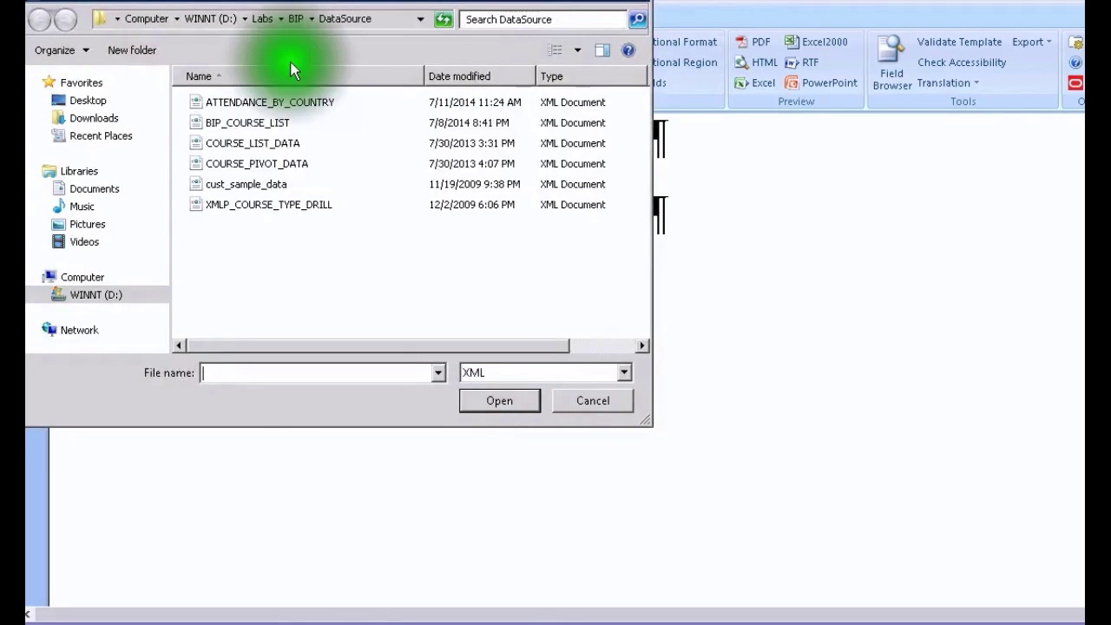
click(280, 103)
click(498, 399)
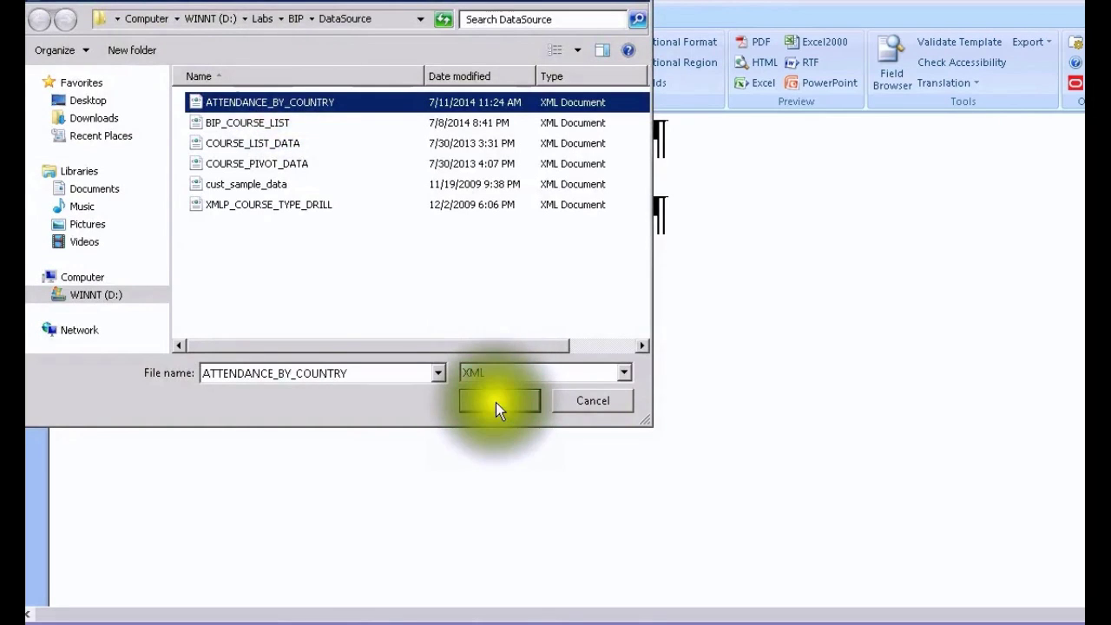
click(364, 222)
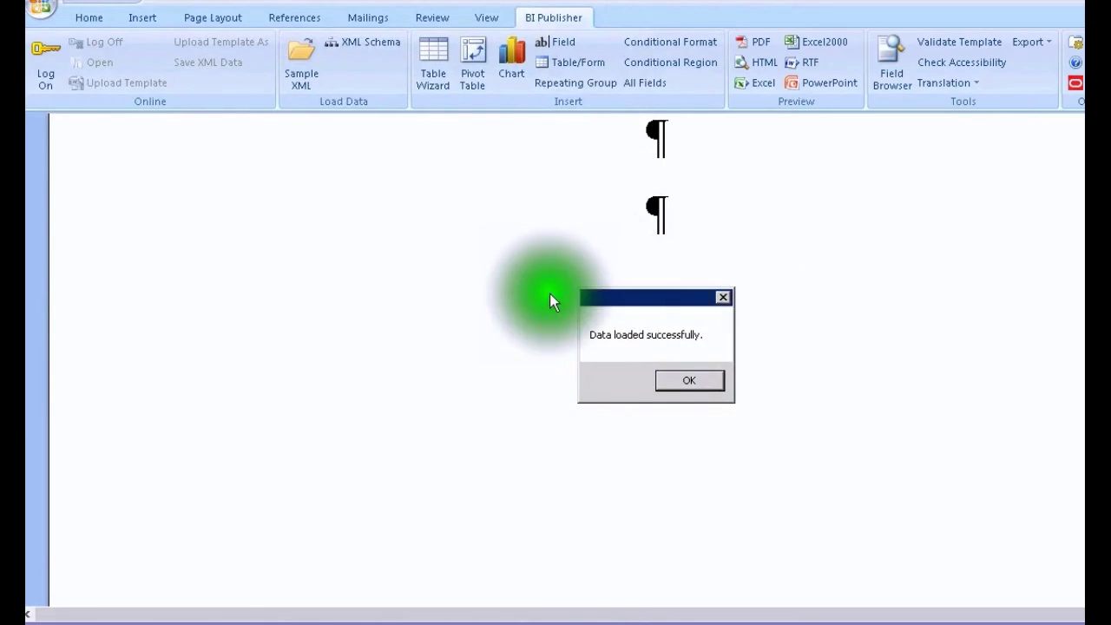
click(686, 381)
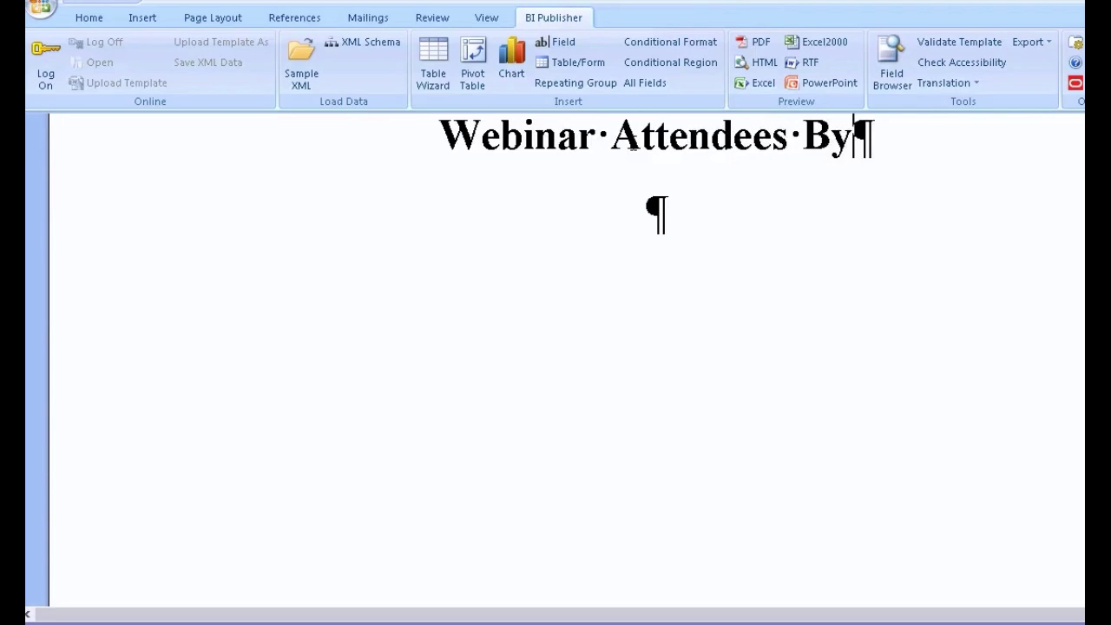
Step: Finish the title 'Webinar Attendees By Country' and save the template as Rich Text Format
text( Coun)
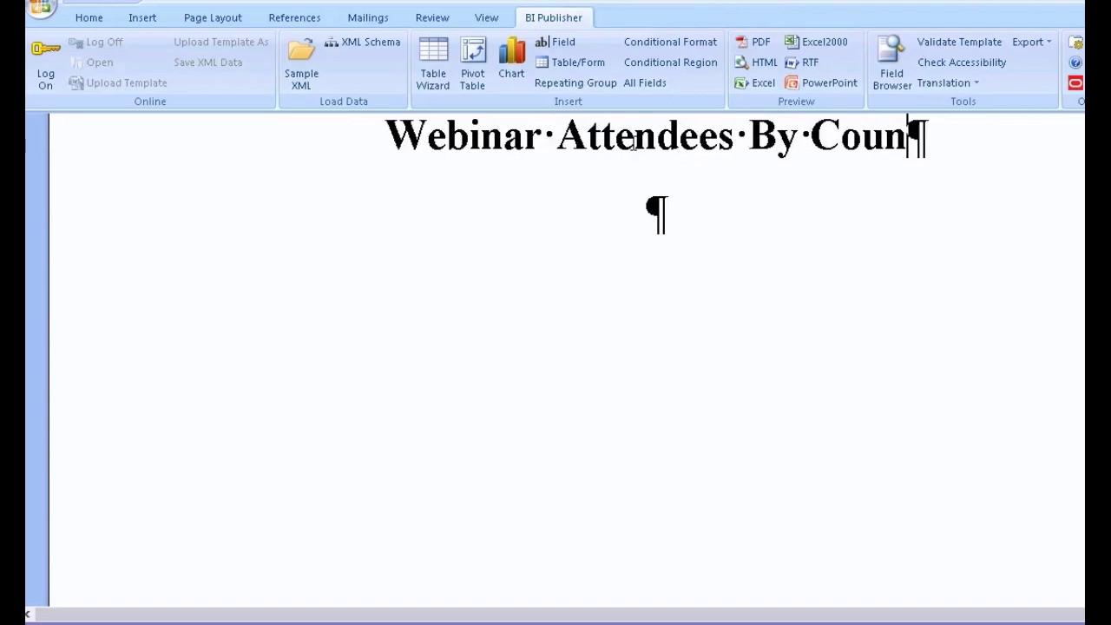
text(try)
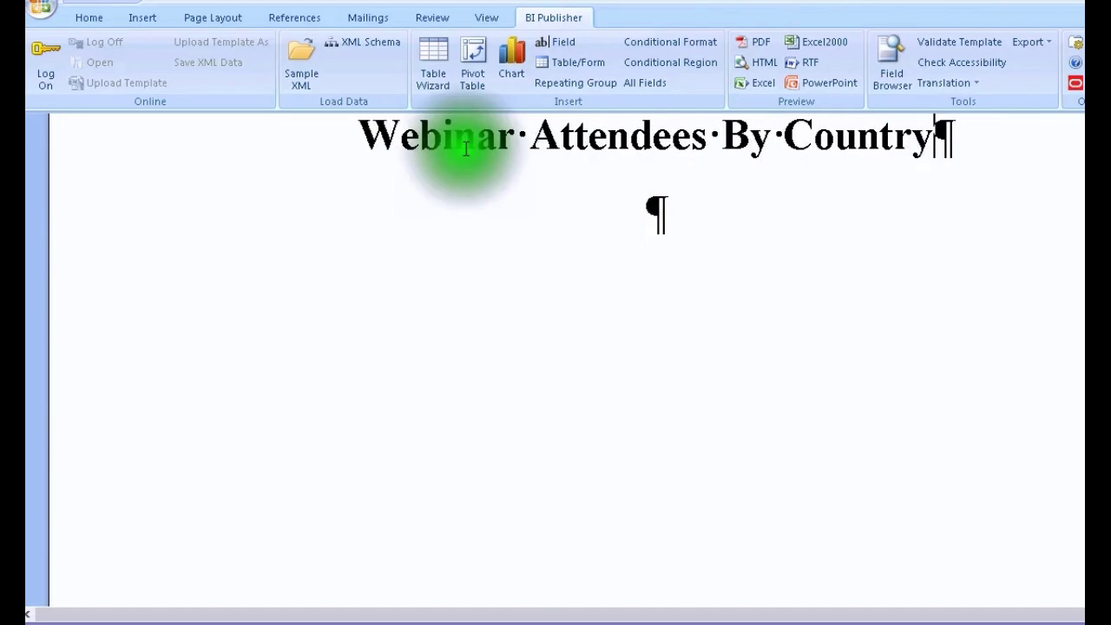
click(643, 217)
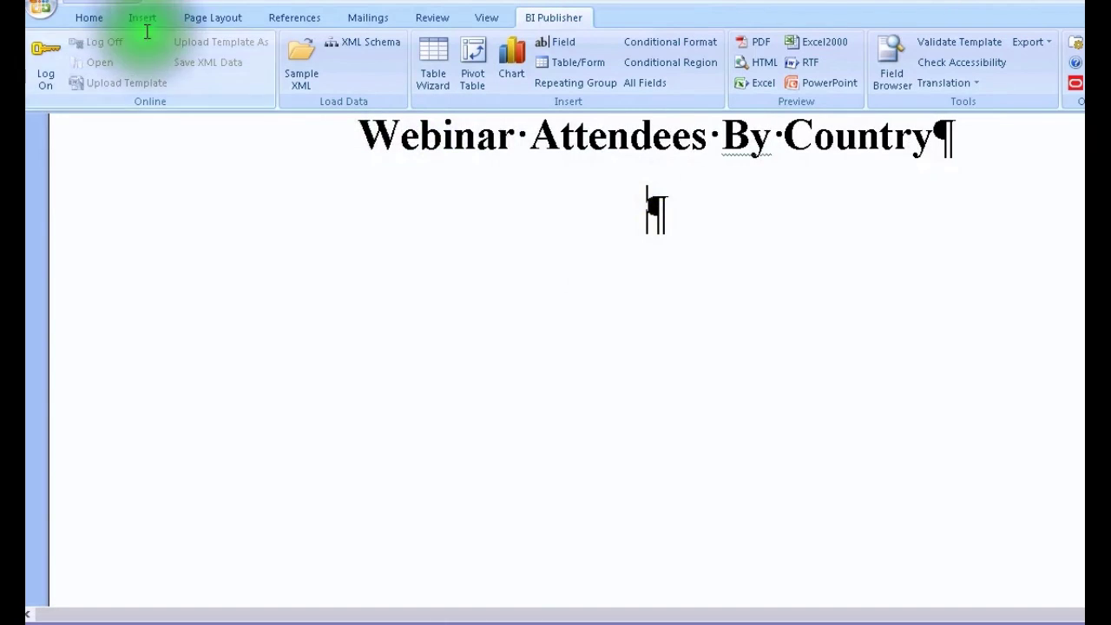
click(49, 7)
mouse_move(84, 166)
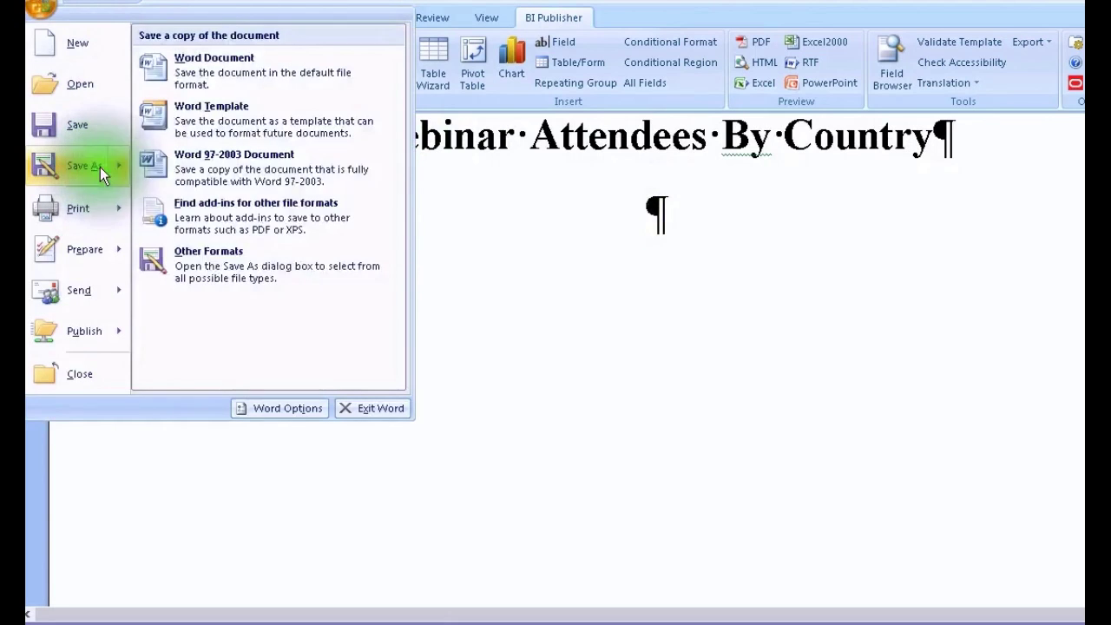
click(245, 273)
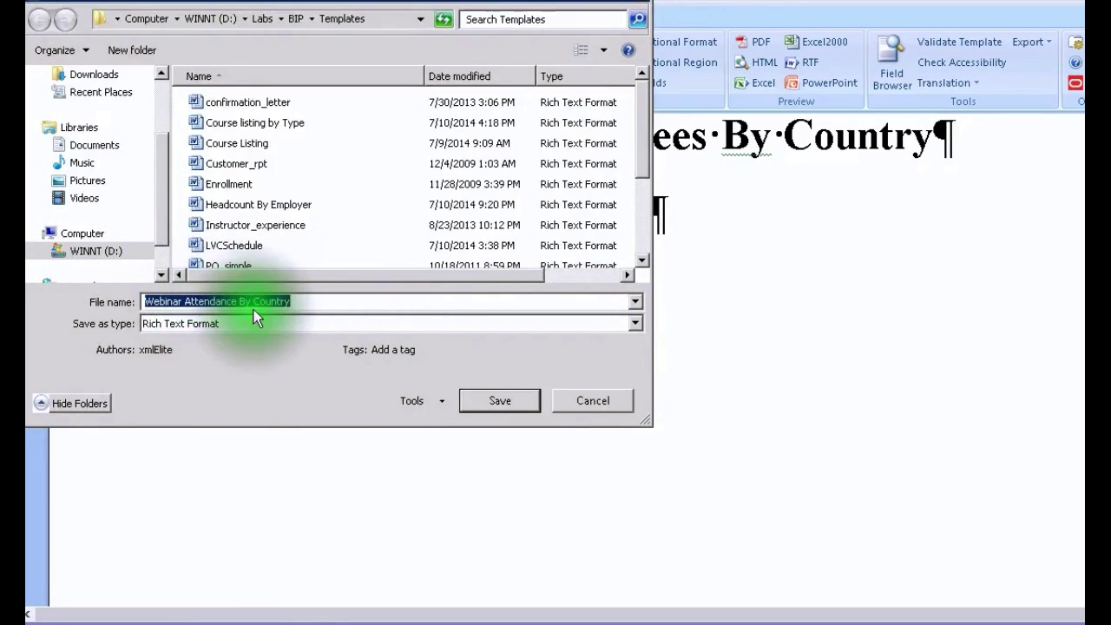
click(502, 406)
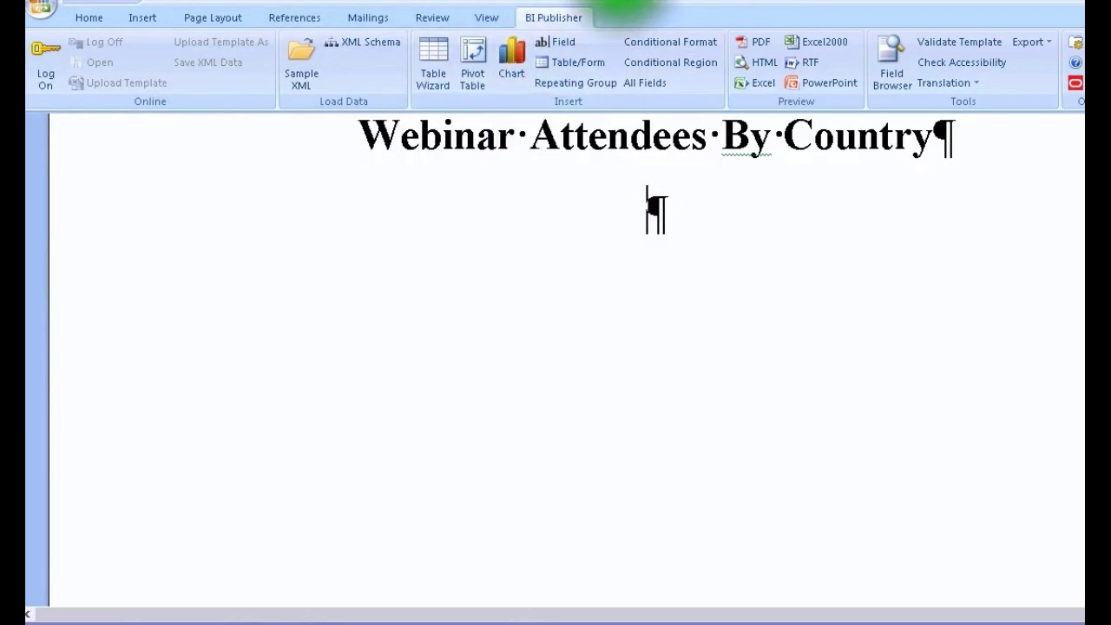
Step: Insert a BI Publisher chart with Student Id as values and Country as labels
click(509, 59)
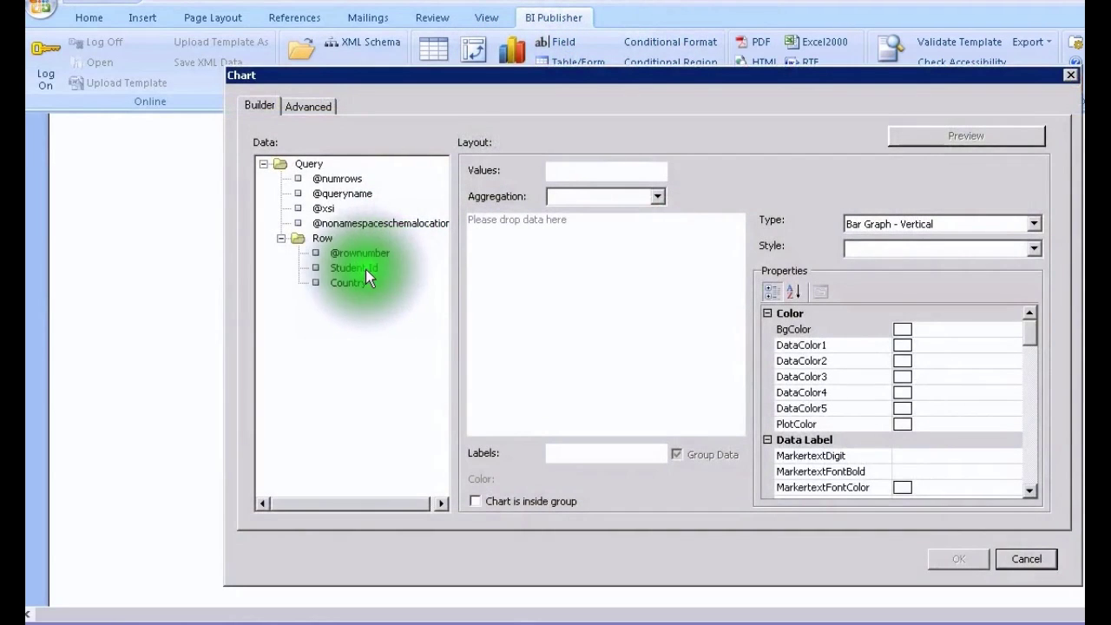
drag(365, 269, 560, 183)
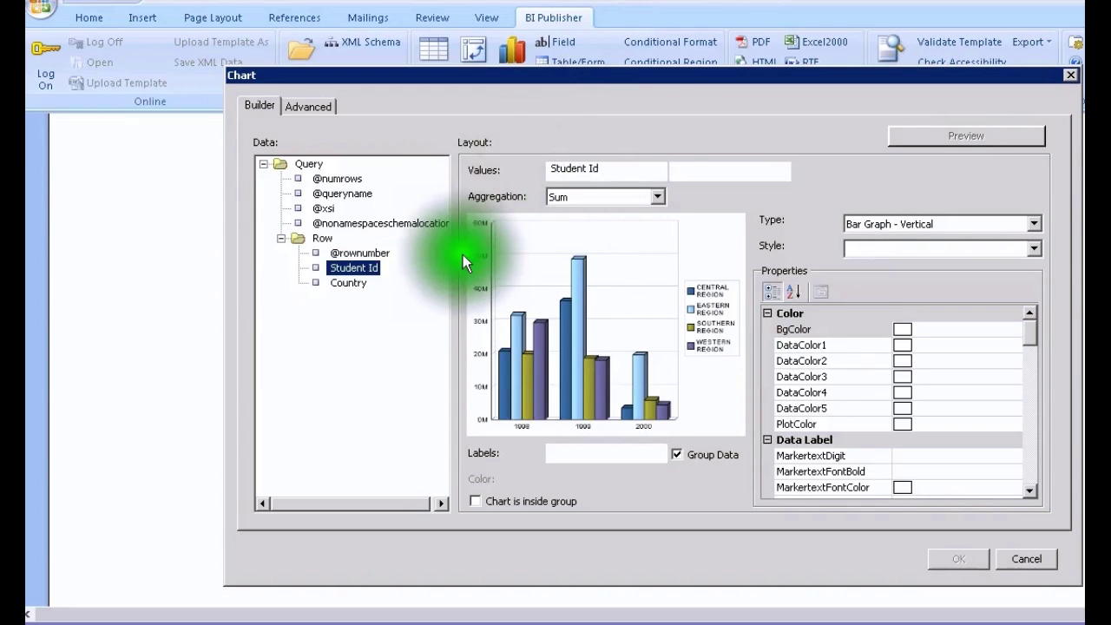
mouse_move(338, 287)
mouse_down()
mouse_move(537, 466)
mouse_move(575, 451)
mouse_up()
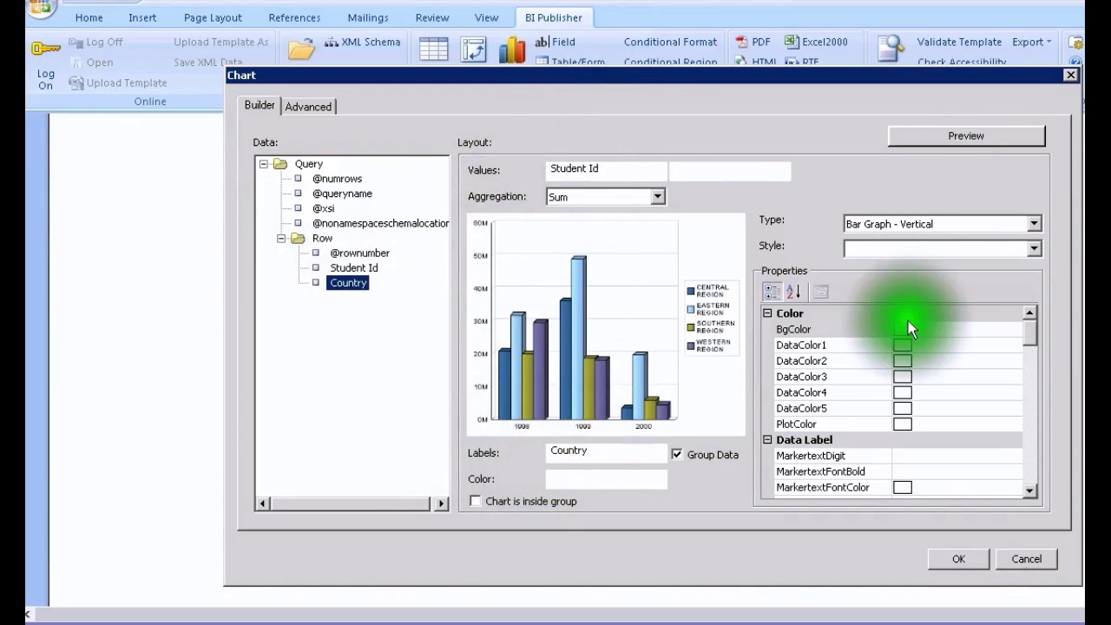
Step: Make it a Pie Chart, insert it below the title, and preview the report as PDF
click(929, 226)
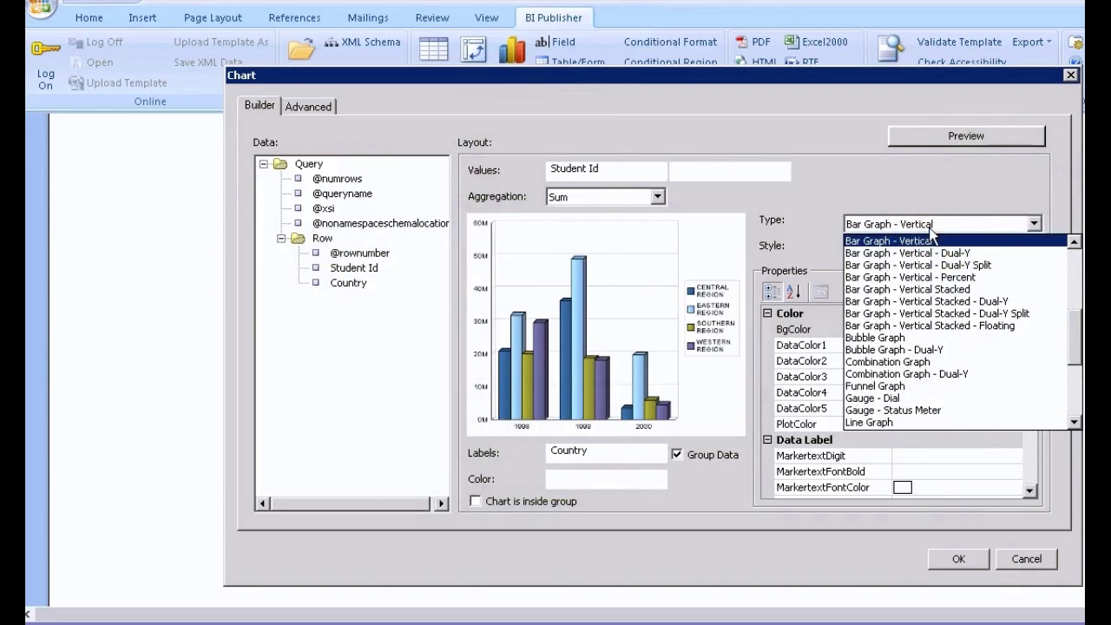
key(Down)
key(Down)
key(Down)
key(Down)
key(Down)
key(Down)
key(Down)
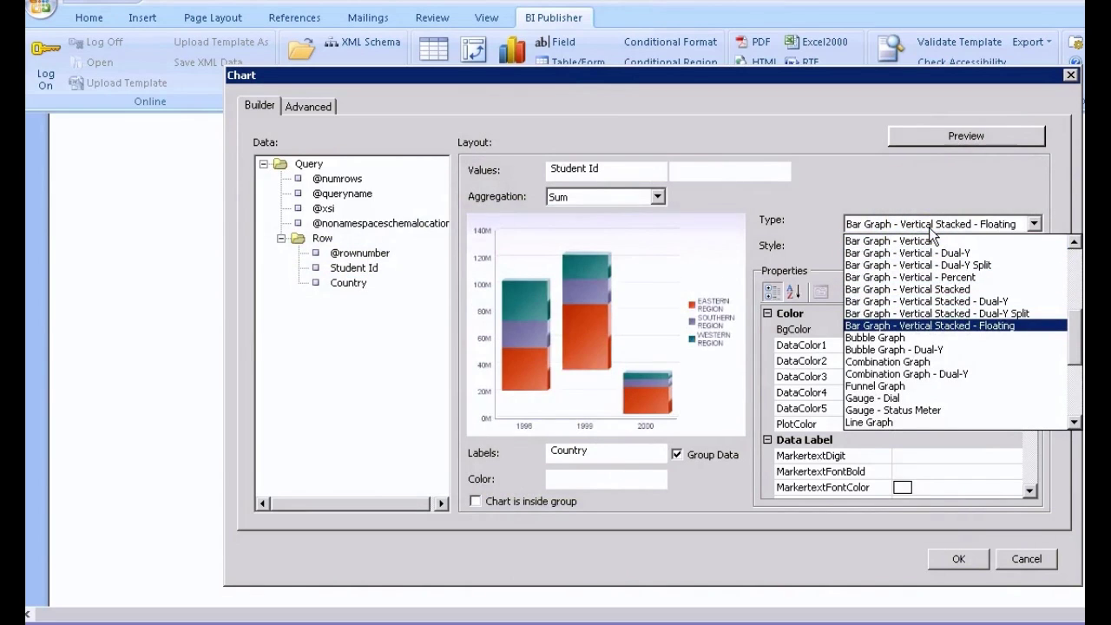
key(Down)
key(Down)
key(Down)
key(Down)
key(Down)
key(Down)
key(Down)
key(Down)
key(Down)
key(Down)
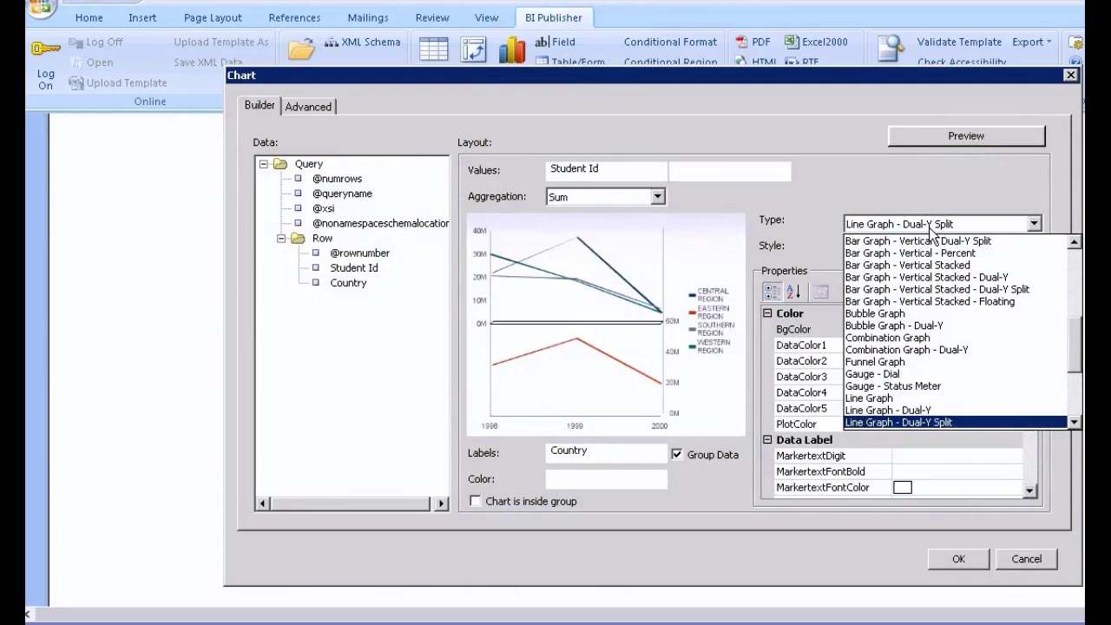
key(Down)
key(Down)
key(Down)
key(Down)
key(Down)
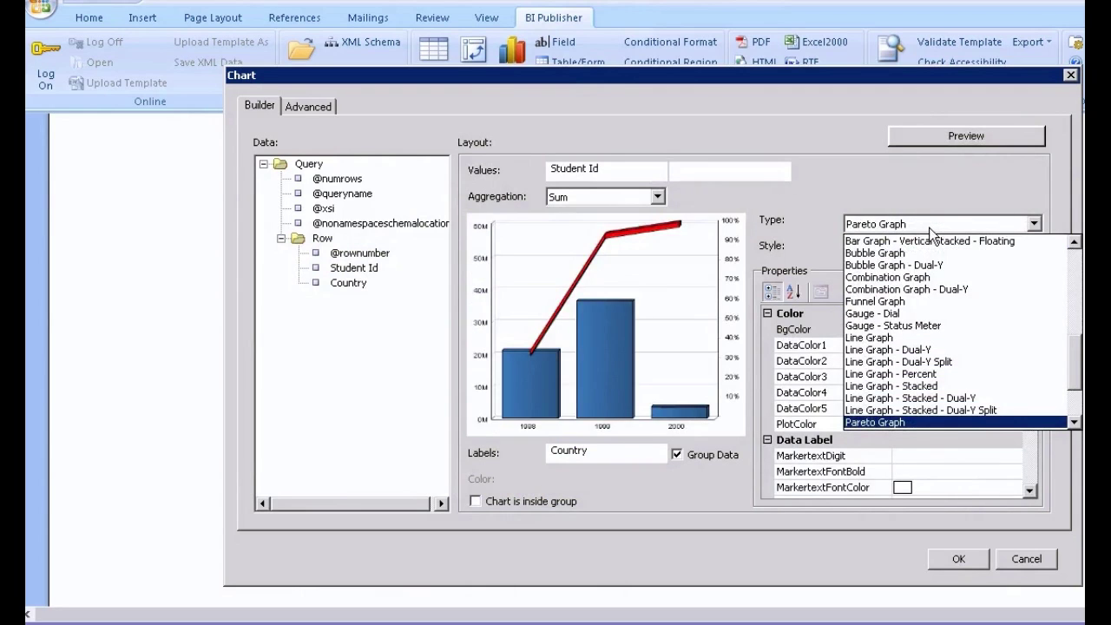
key(Down)
click(929, 228)
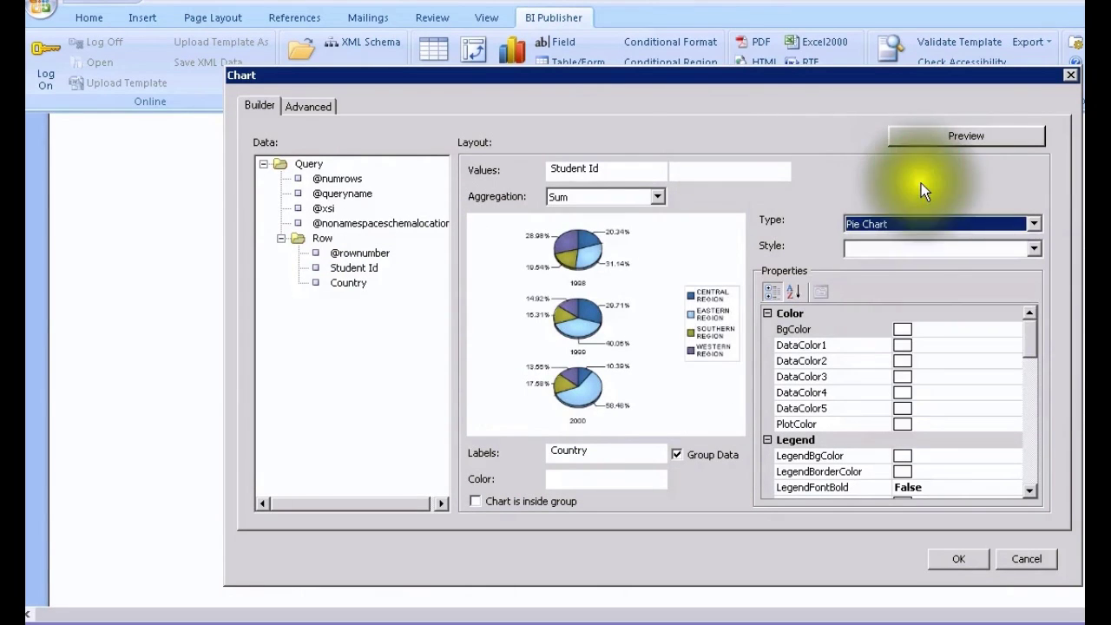
click(987, 130)
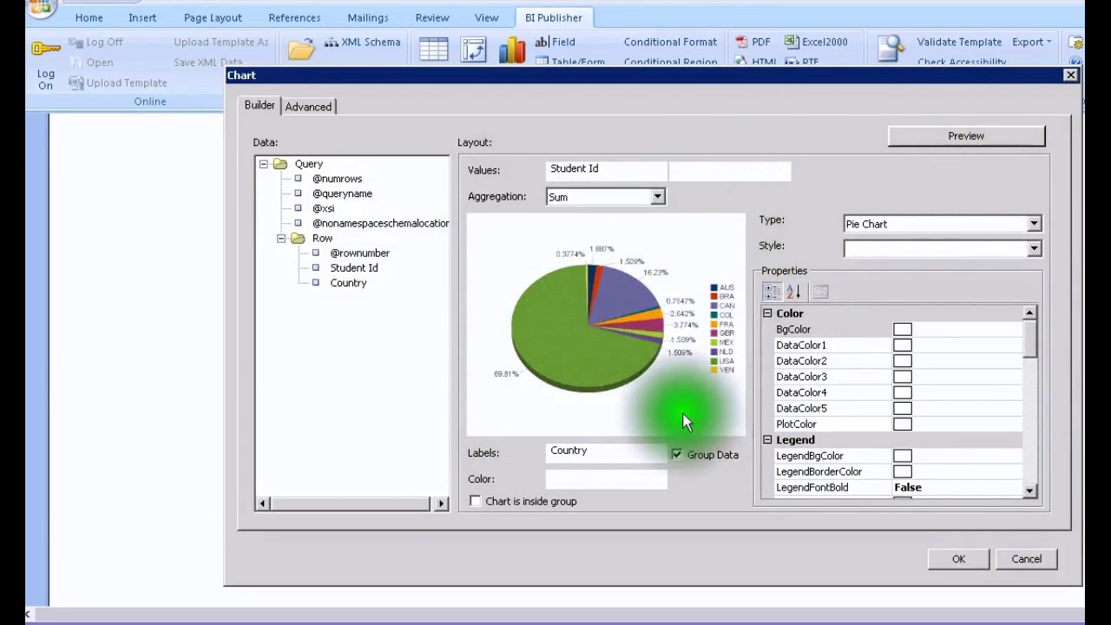
click(957, 560)
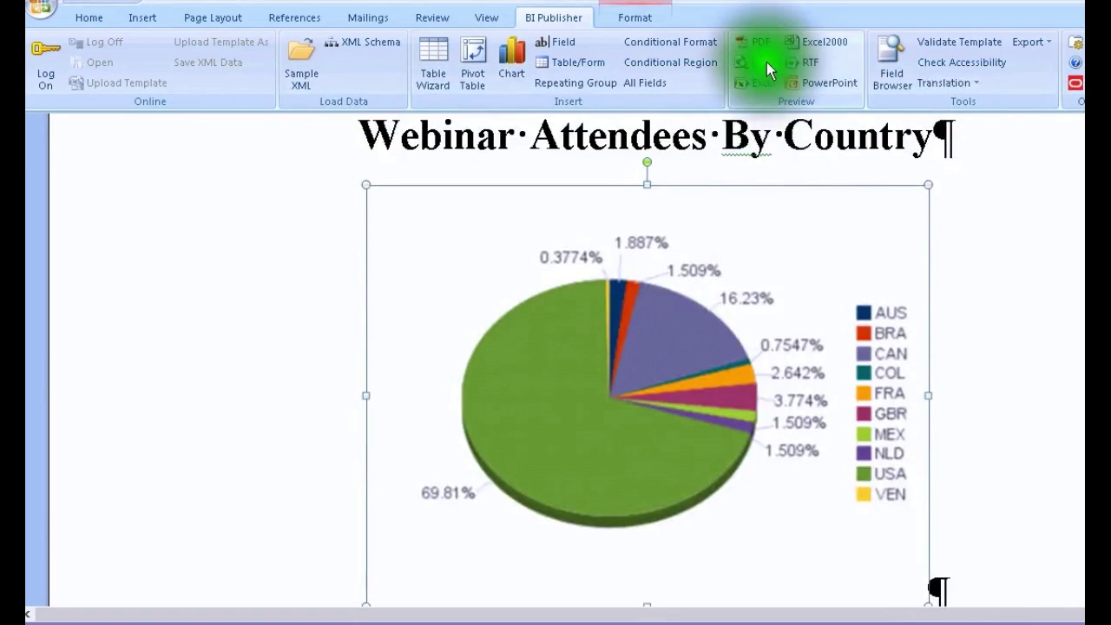
click(757, 43)
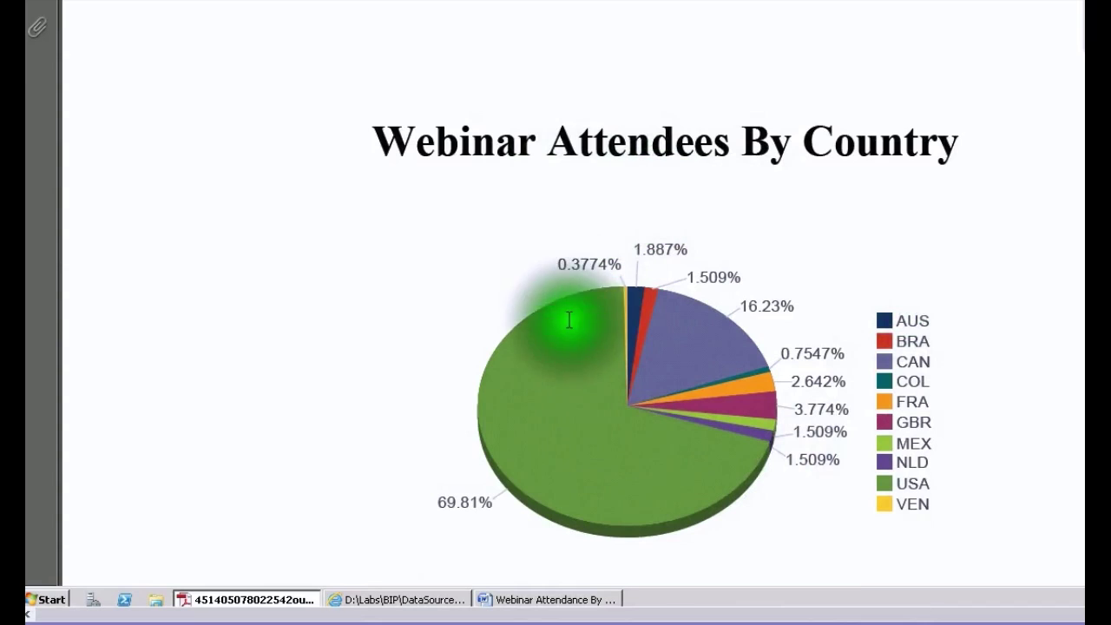
Step: Review the PDF preview of the per-country attendee pie chart in Adobe Reader
click(949, 261)
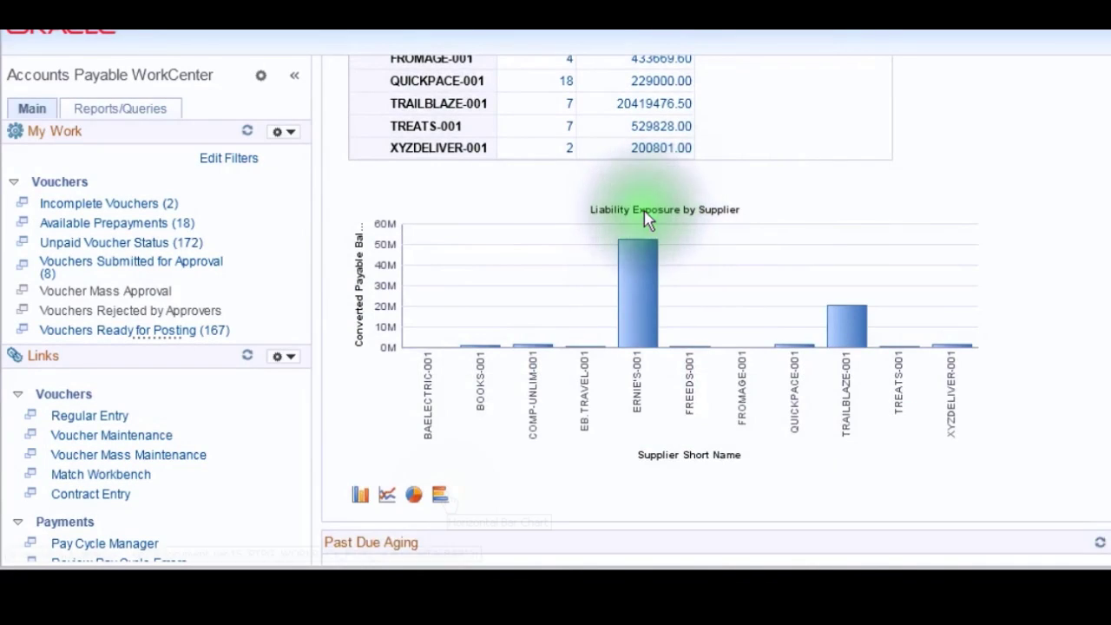
Step: Show the Liability Exposure by Supplier chart as a pie and drill into its pivot grid
click(440, 494)
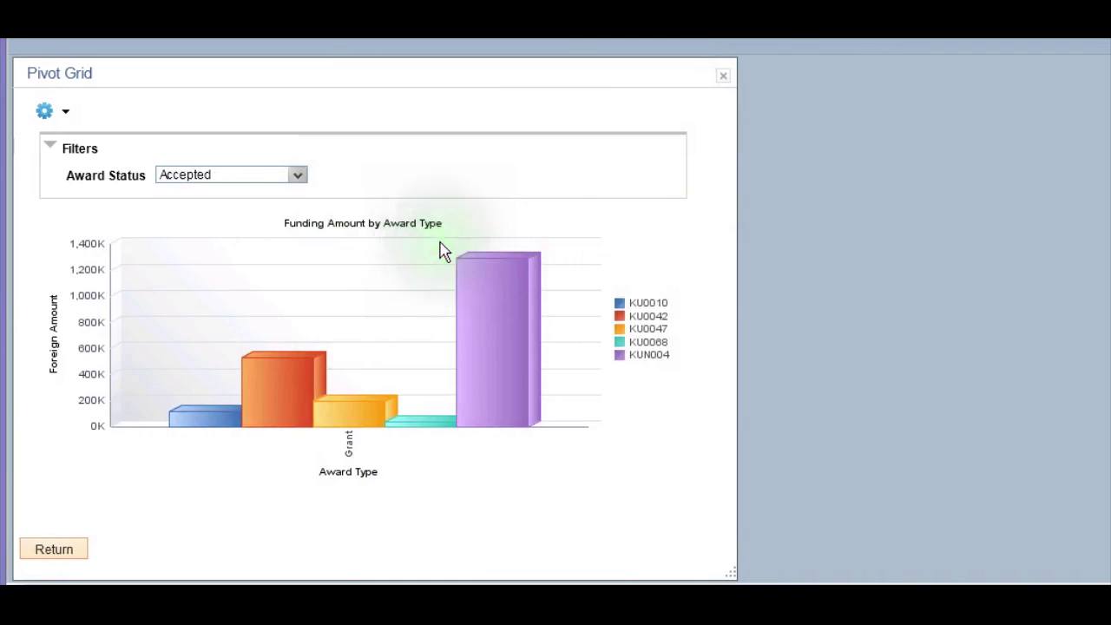
click(473, 265)
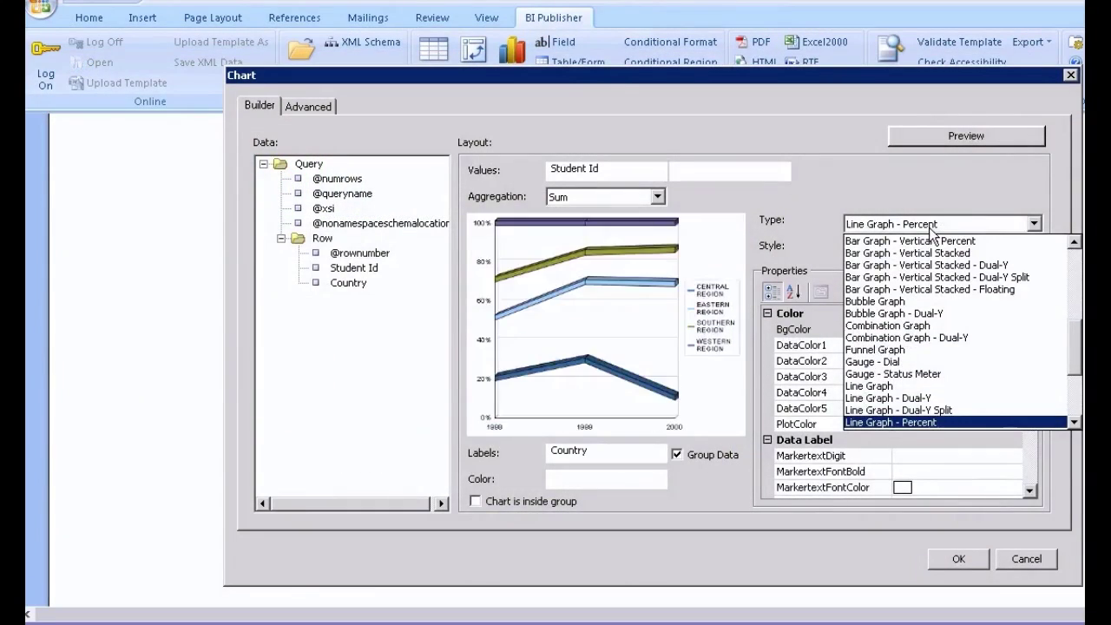
key(Down)
key(Down)
key(Down)
key(Down)
key(Down)
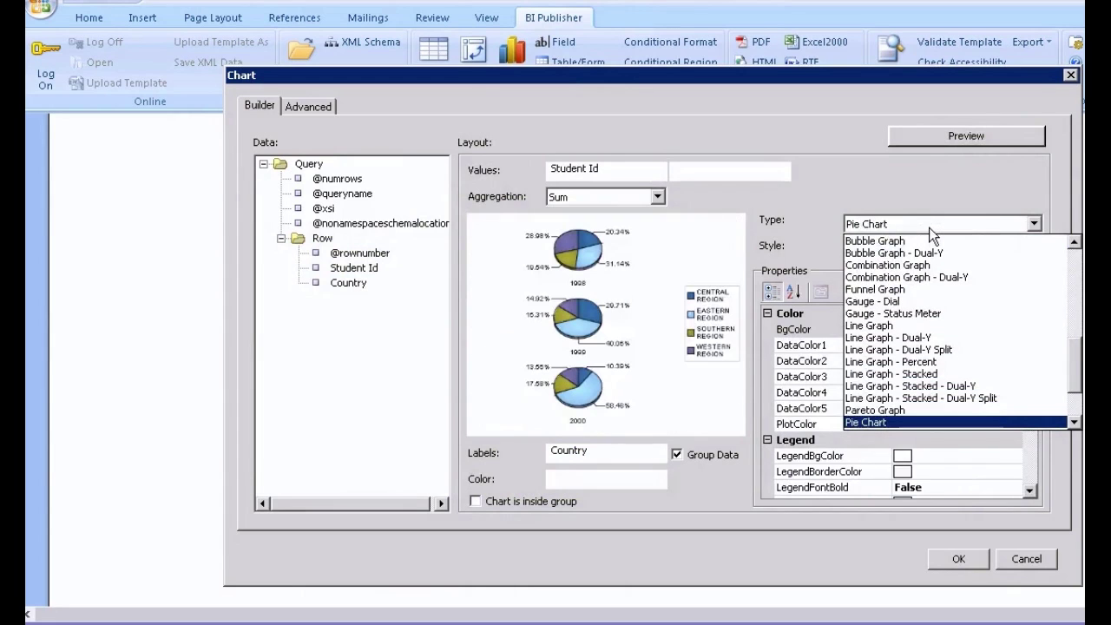